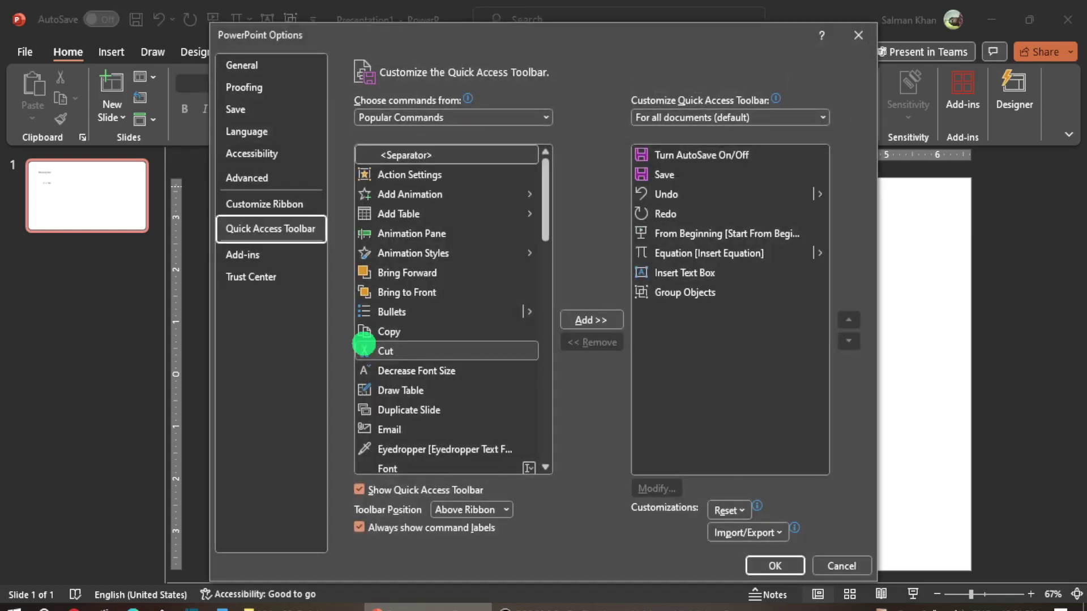
Step: Remove Group Objects from the Quick Access Toolbar list, leaving Equation and Insert Text Box last
{"action": "left_click", "coordinate": [683, 292]}
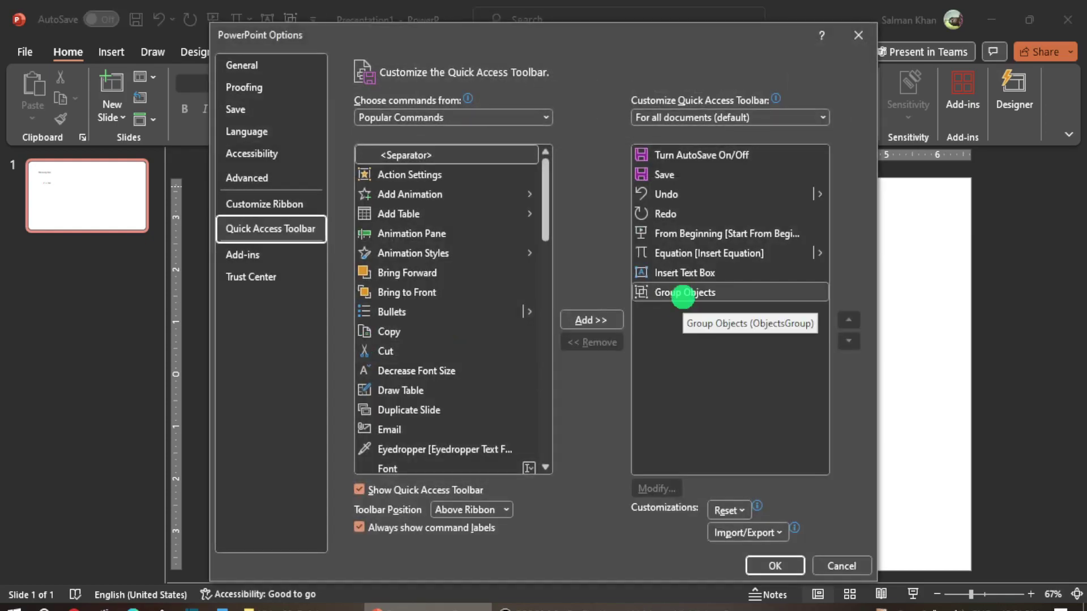
{"action": "left_click", "coordinate": [685, 294]}
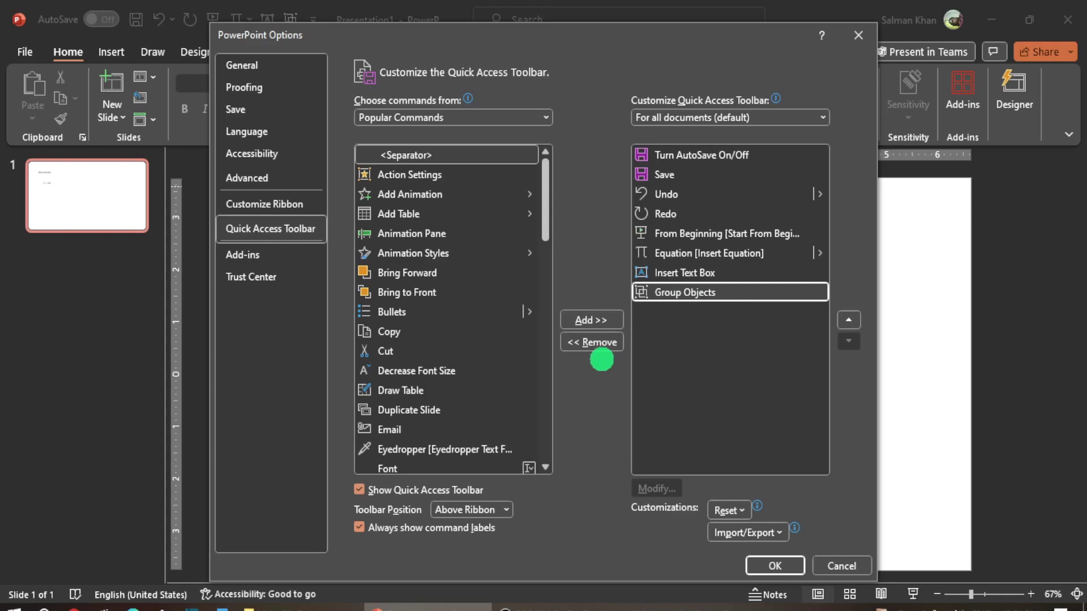
{"action": "left_click", "coordinate": [597, 343]}
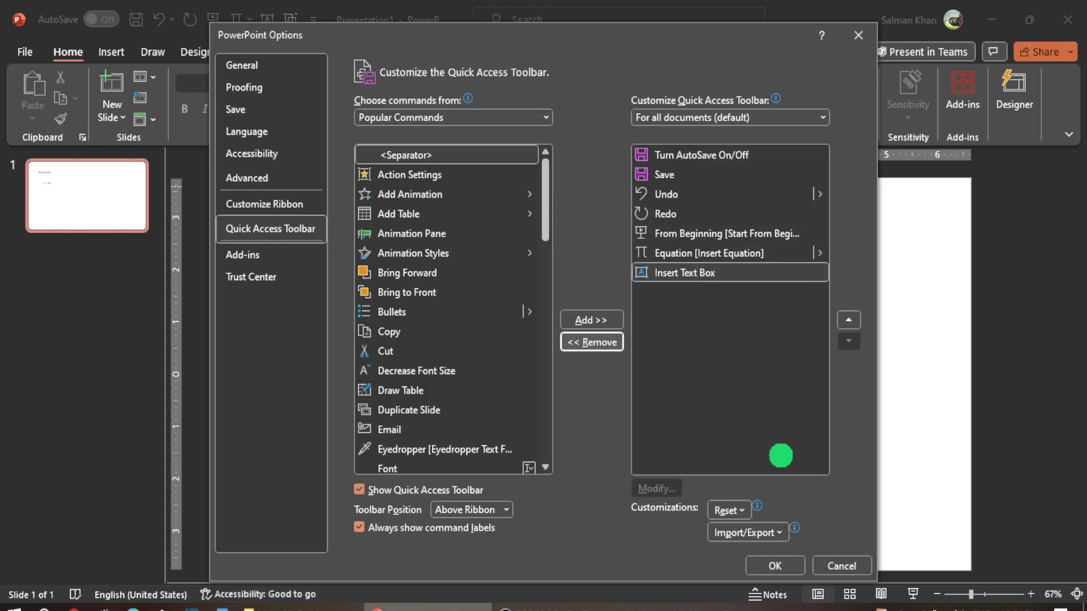
{"action": "left_click", "coordinate": [785, 565]}
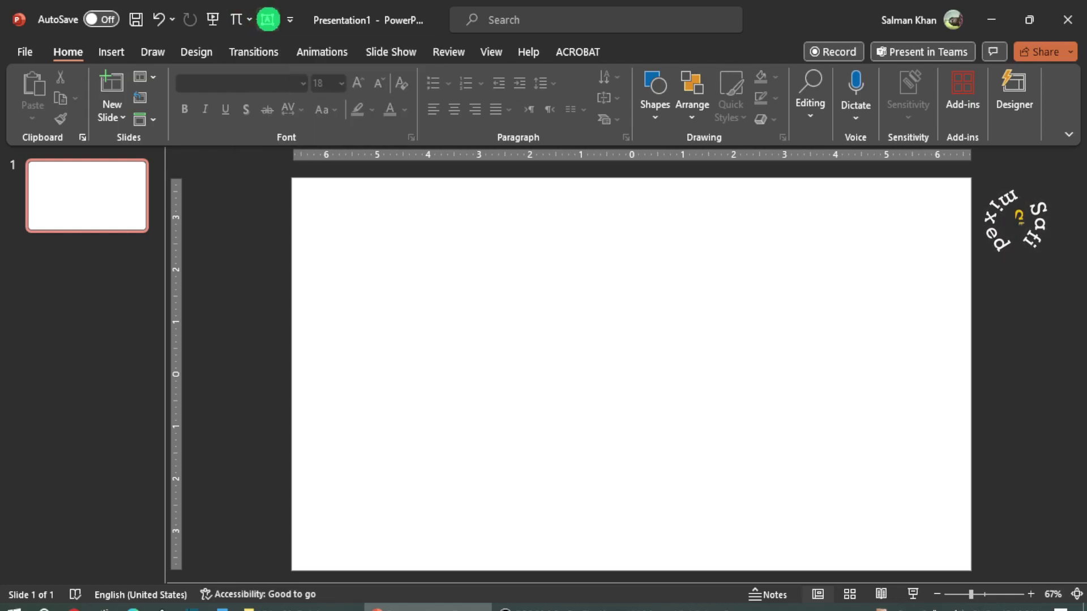
Step: Insert a text box reading 'This is my first' and move it toward the slide's top-left
{"action": "left_click", "coordinate": [268, 20]}
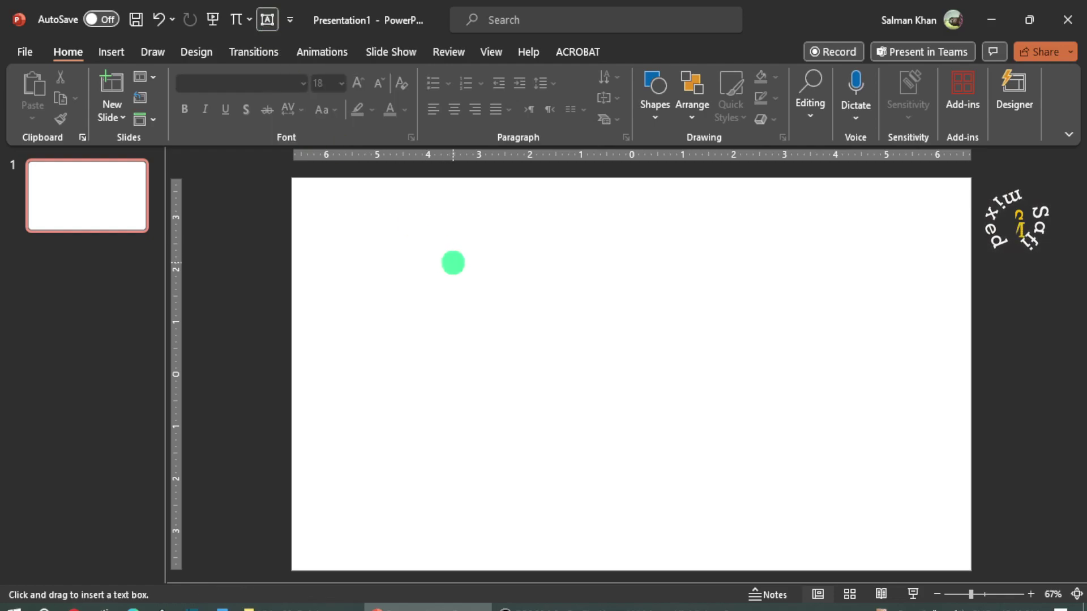
{"action": "left_click", "coordinate": [453, 262]}
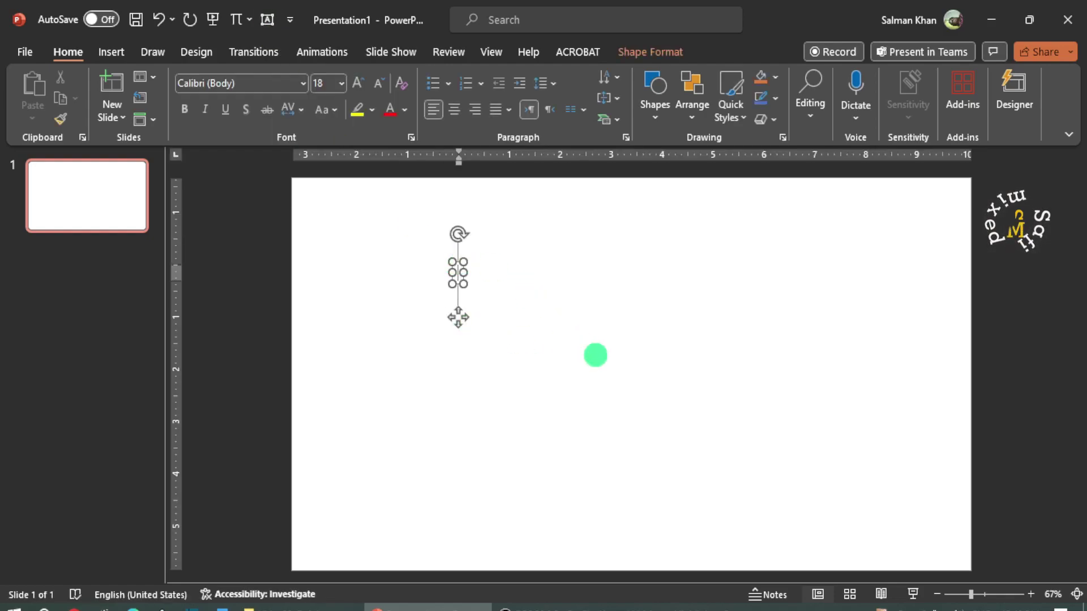
{"action": "type", "text": "Thi"}
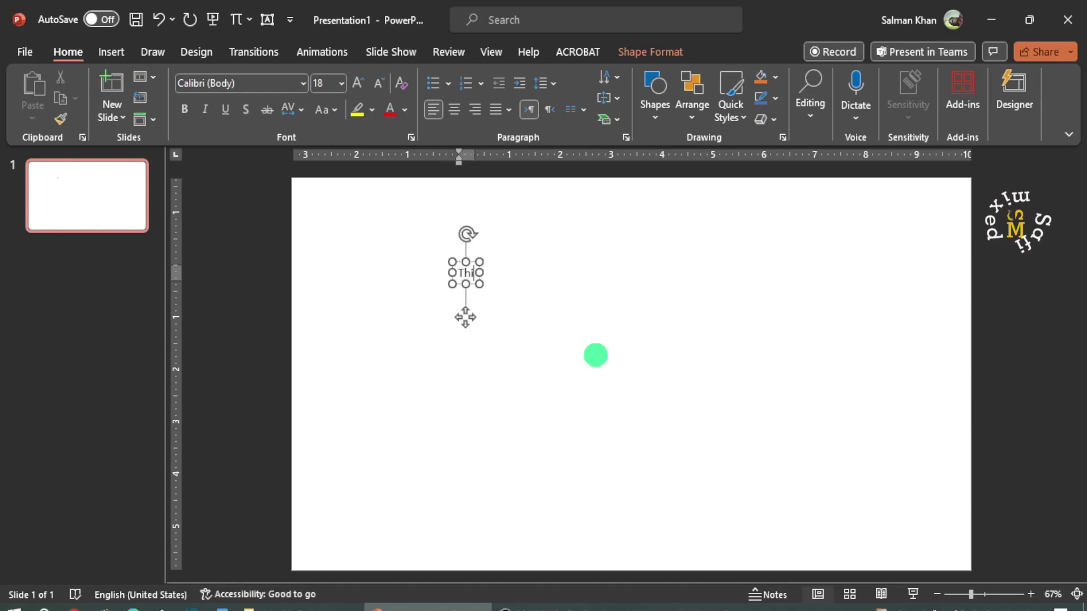
{"action": "type", "text": "s is my first"}
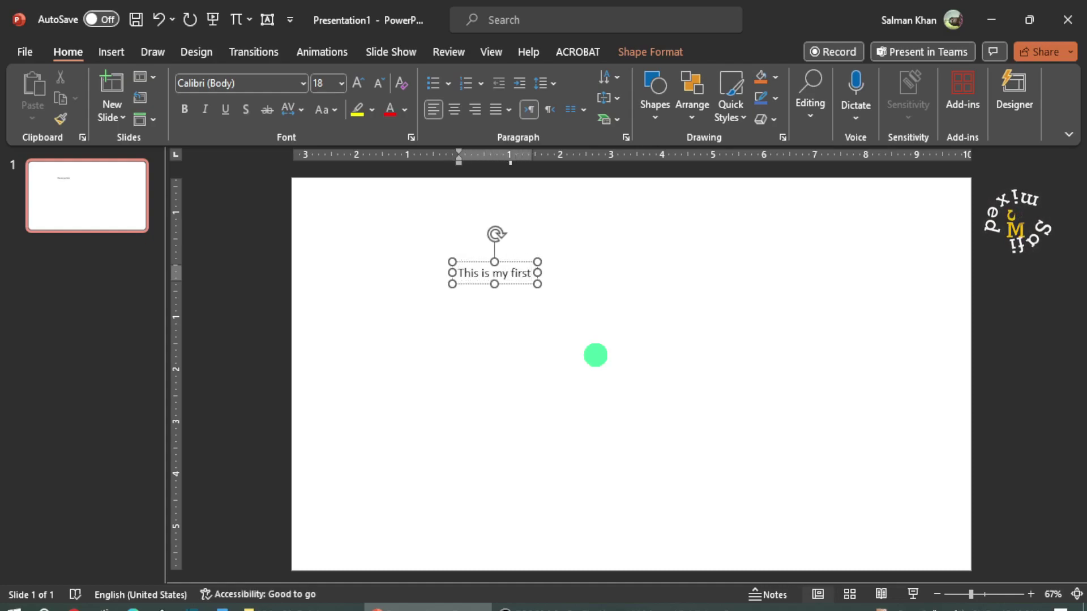
{"action": "left_click", "coordinate": [596, 355]}
{"action": "left_click", "coordinate": [478, 274]}
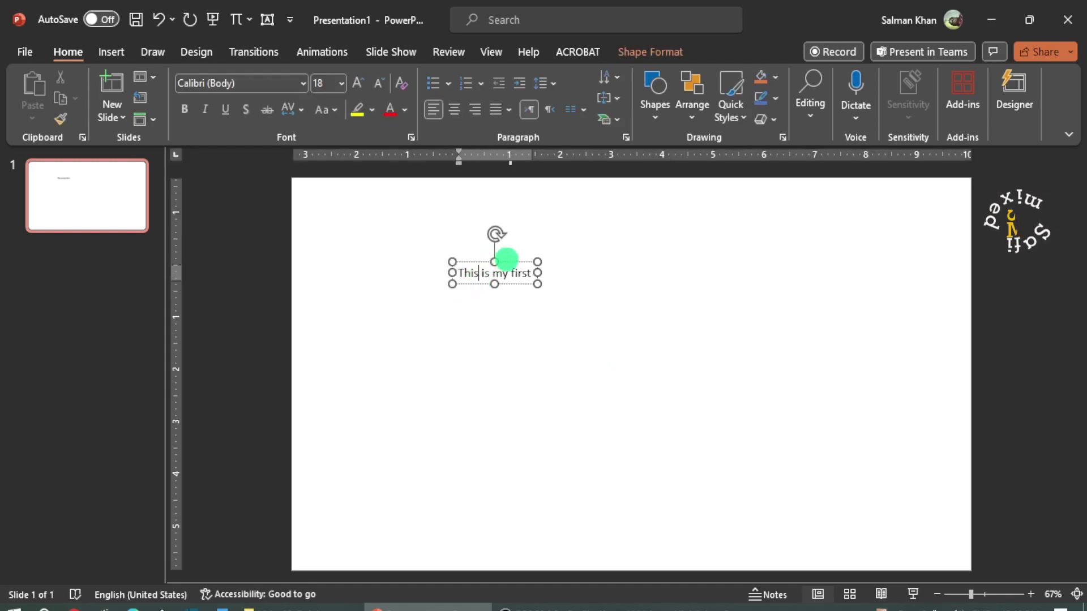
{"action": "left_click_drag", "start_coordinate": [504, 259], "coordinate": [392, 223]}
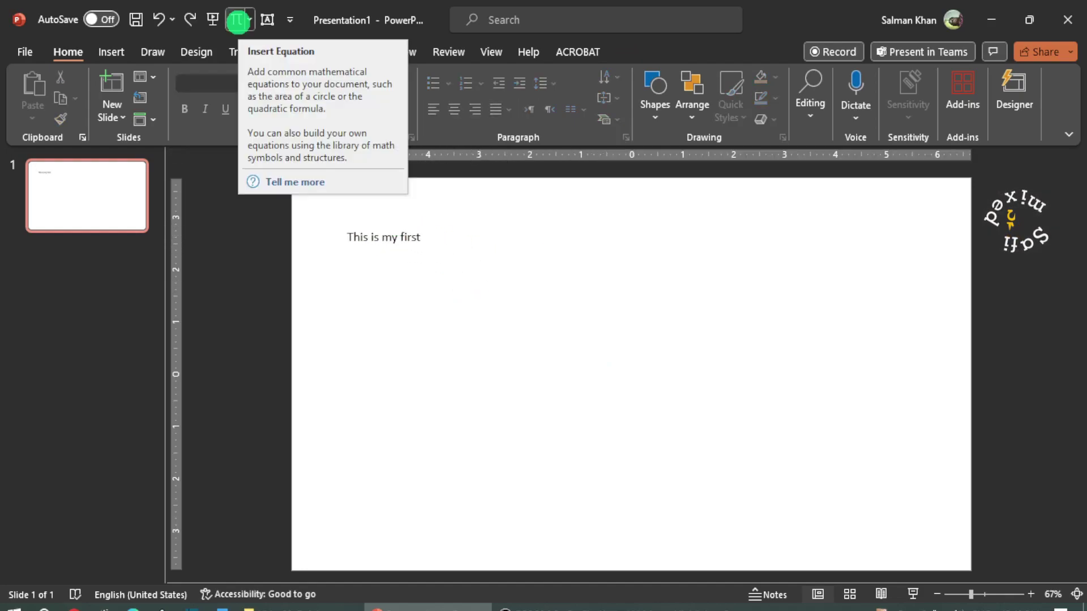
Step: Insert the equation F = ma and position it just below 'This is my first'
{"action": "left_click", "coordinate": [238, 21]}
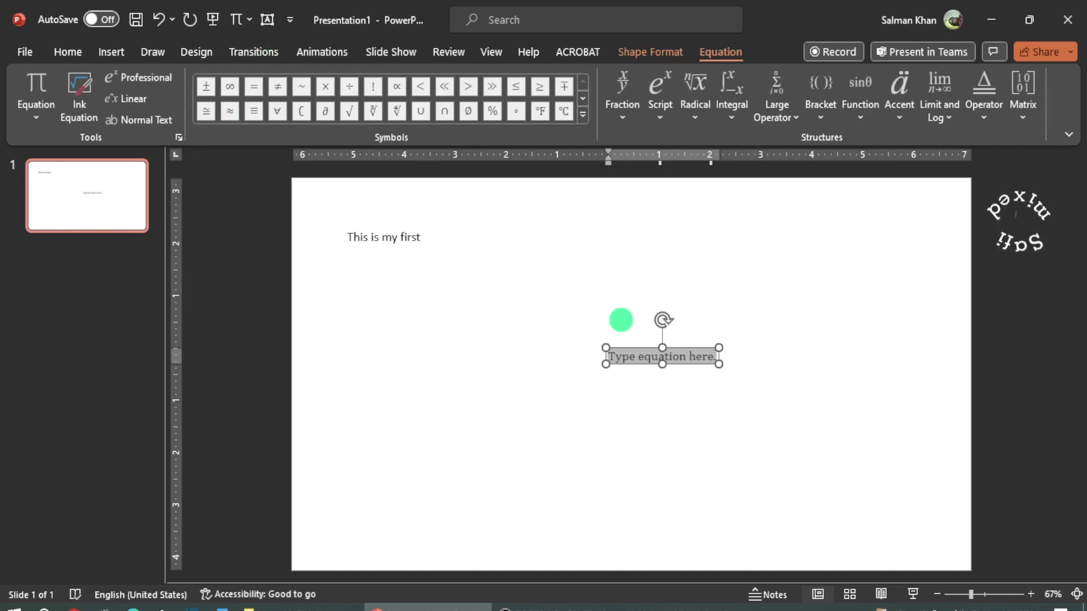
{"action": "type", "text": "F = "}
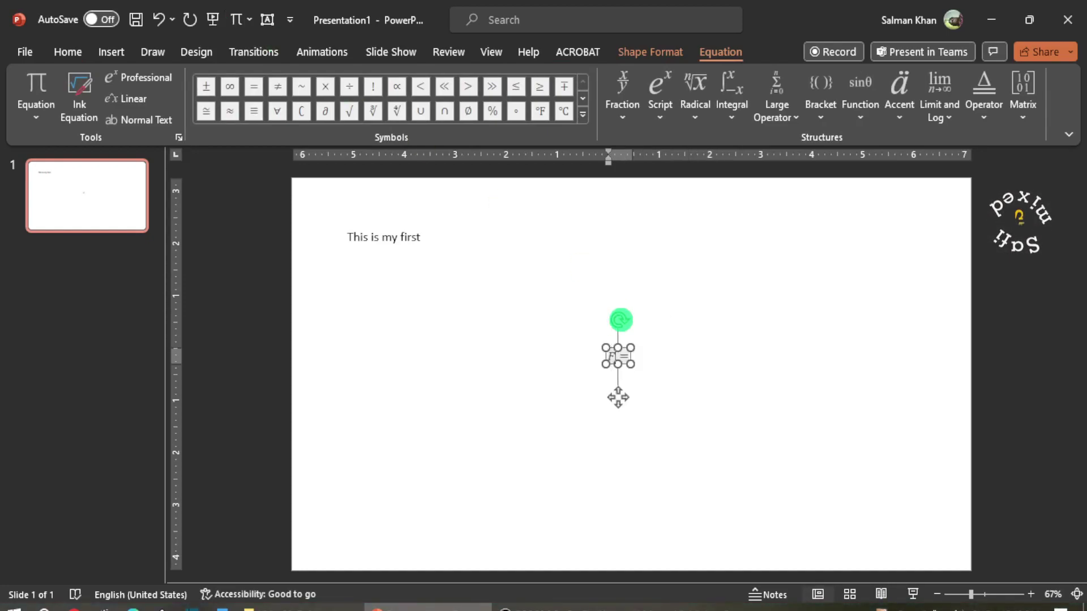
{"action": "type", "text": "ma"}
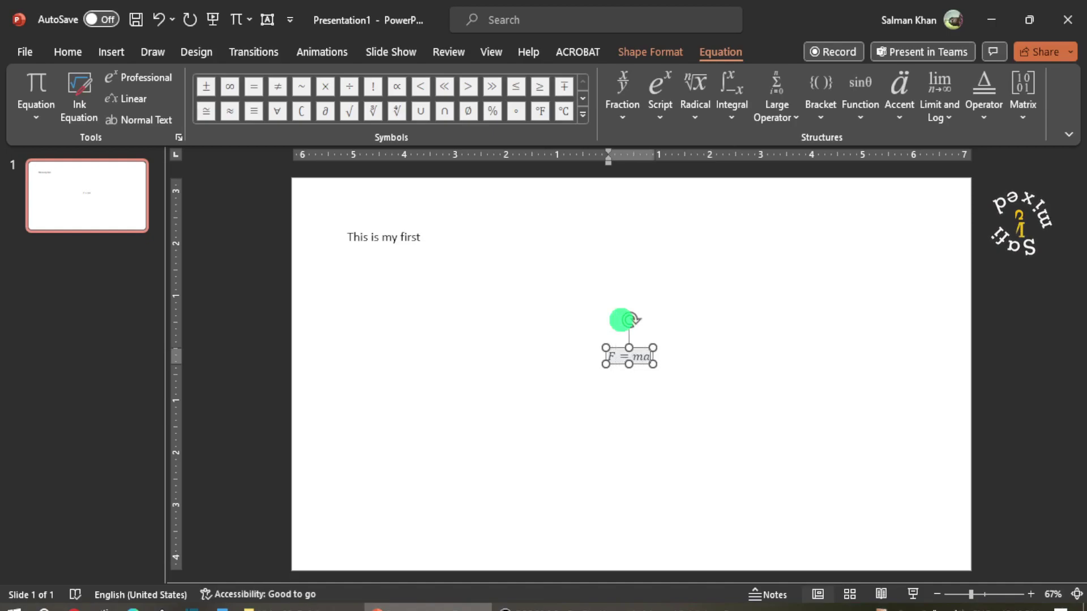
{"action": "left_click", "coordinate": [695, 478]}
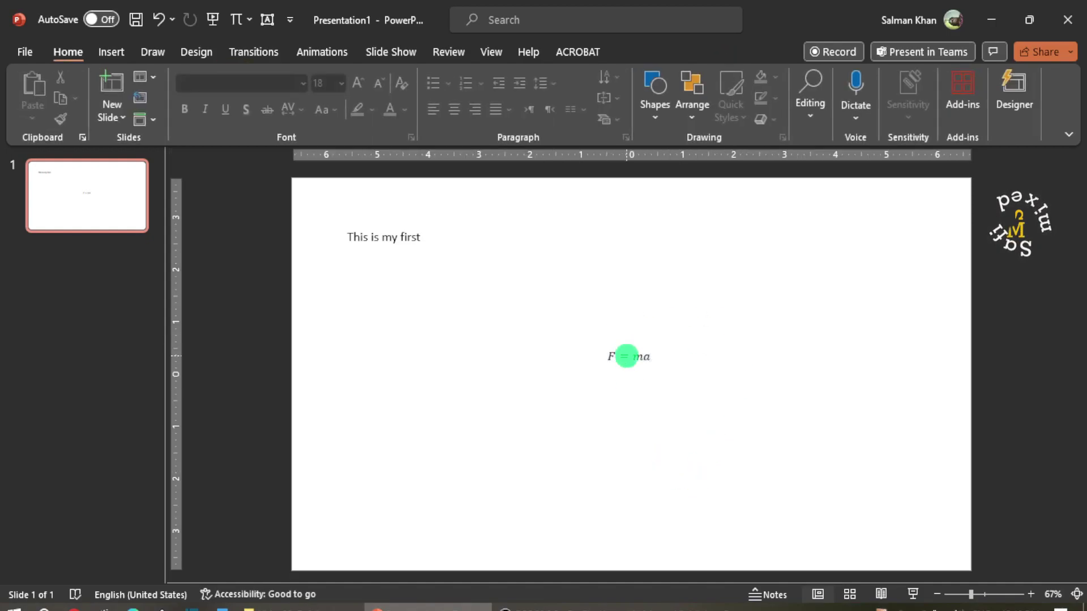
{"action": "left_click", "coordinate": [626, 355]}
{"action": "left_click_drag", "start_coordinate": [638, 347], "coordinate": [408, 287]}
{"action": "left_click", "coordinate": [558, 272]}
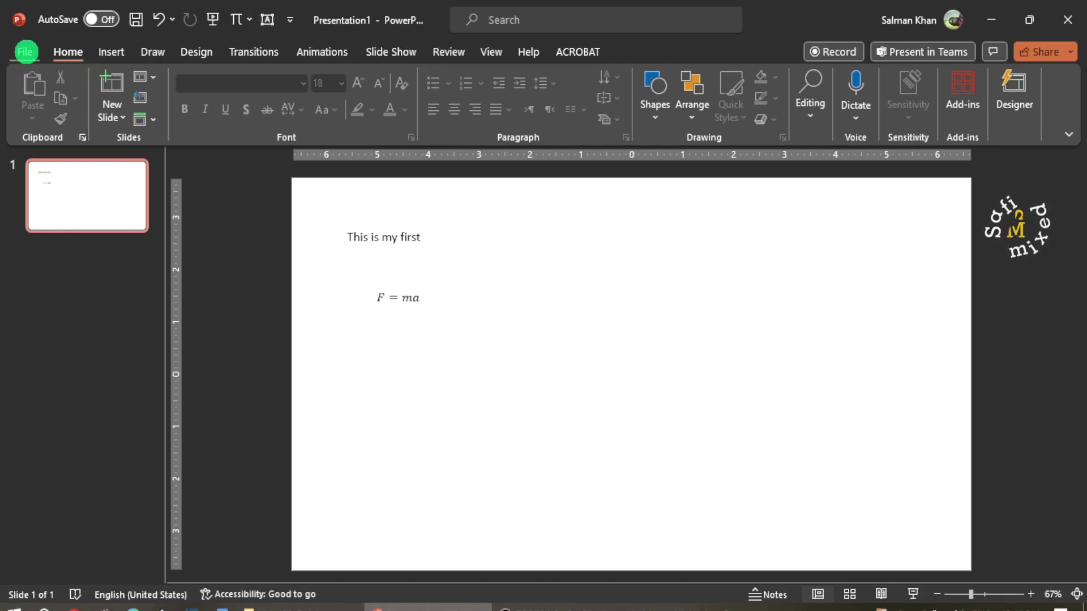
{"action": "left_click", "coordinate": [25, 51]}
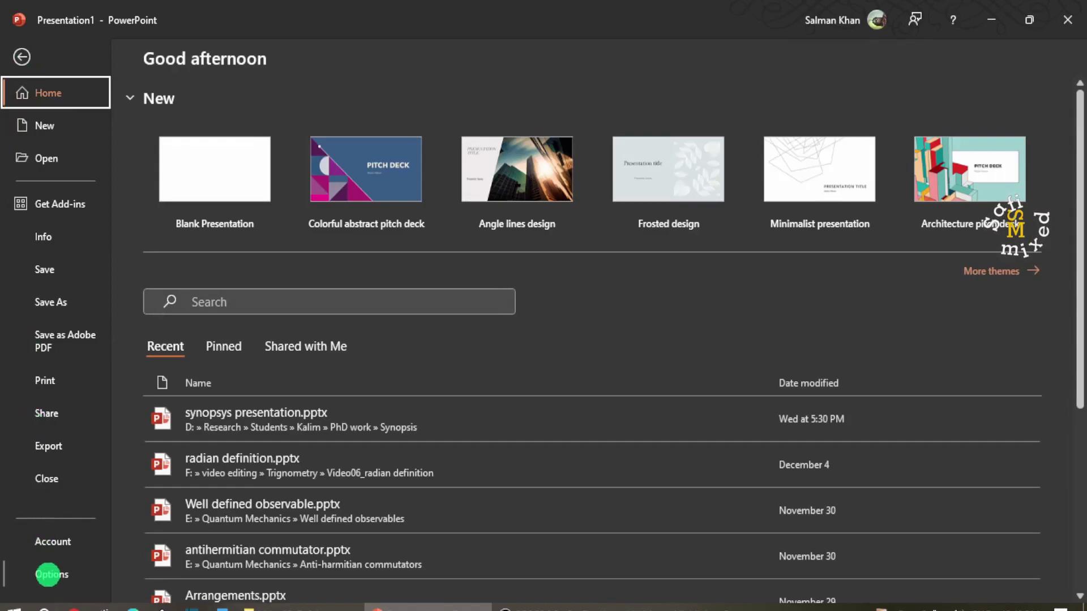
{"action": "left_click", "coordinate": [51, 574]}
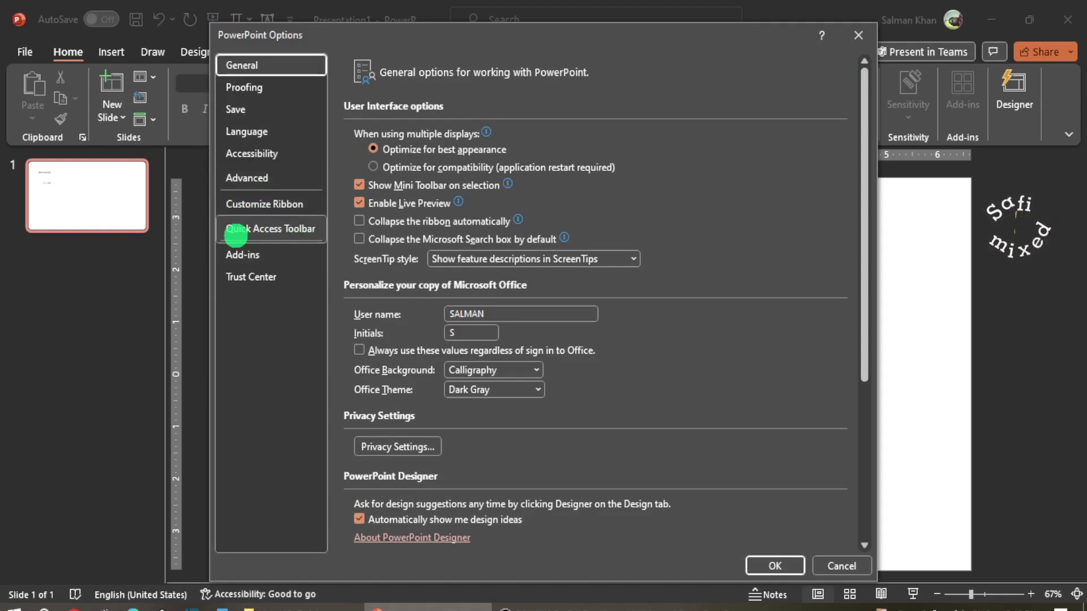
{"action": "left_click", "coordinate": [284, 230]}
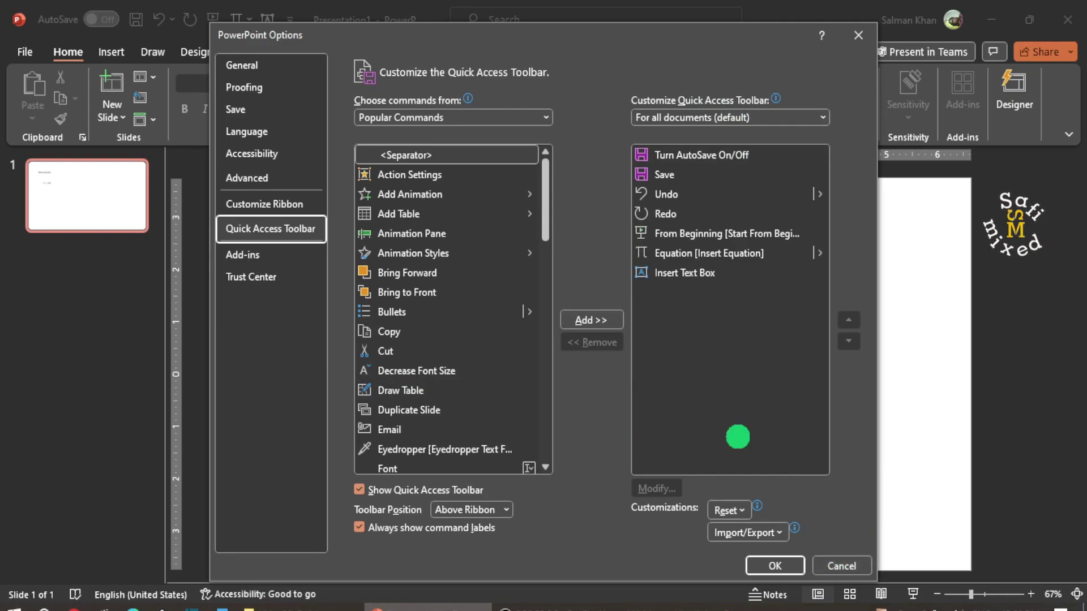
{"action": "left_click", "coordinate": [842, 564]}
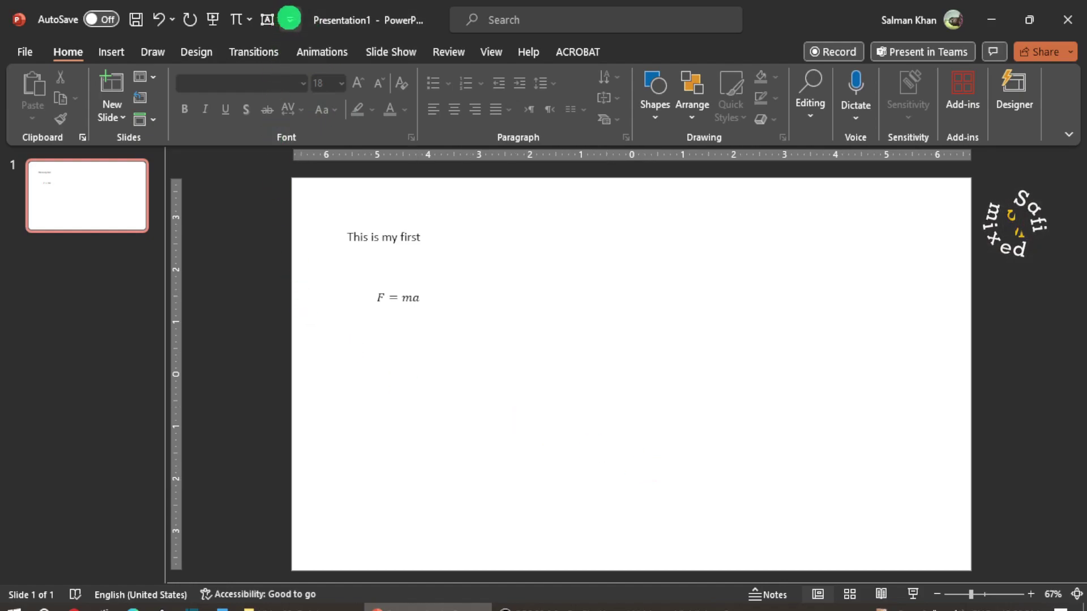
Step: Open the Quick Access Toolbar's More Commands settings from its customisation arrow
{"action": "left_click", "coordinate": [290, 20]}
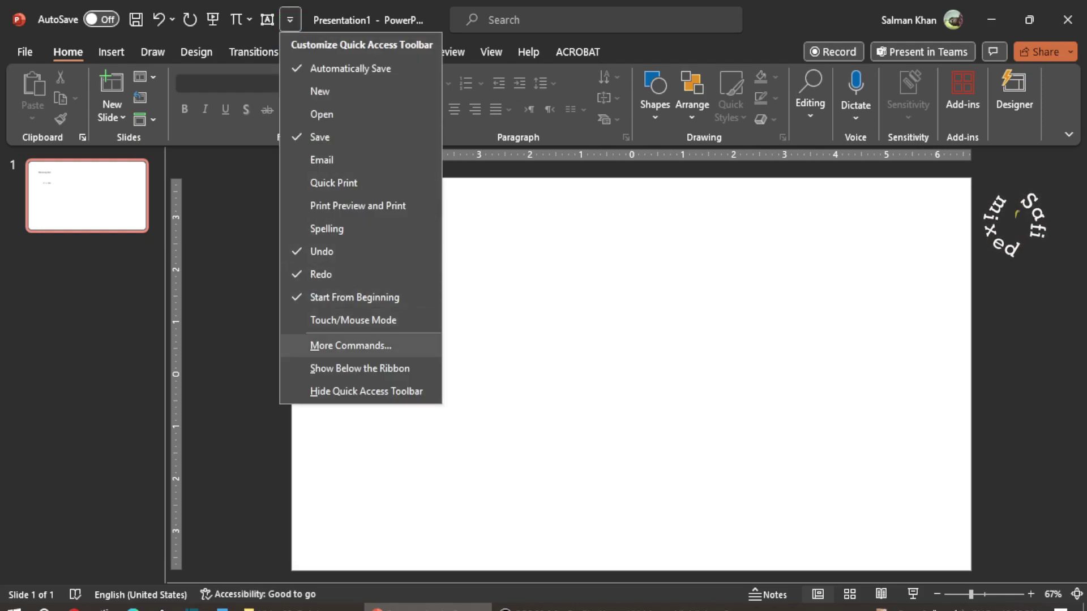
{"action": "left_click", "coordinate": [348, 345]}
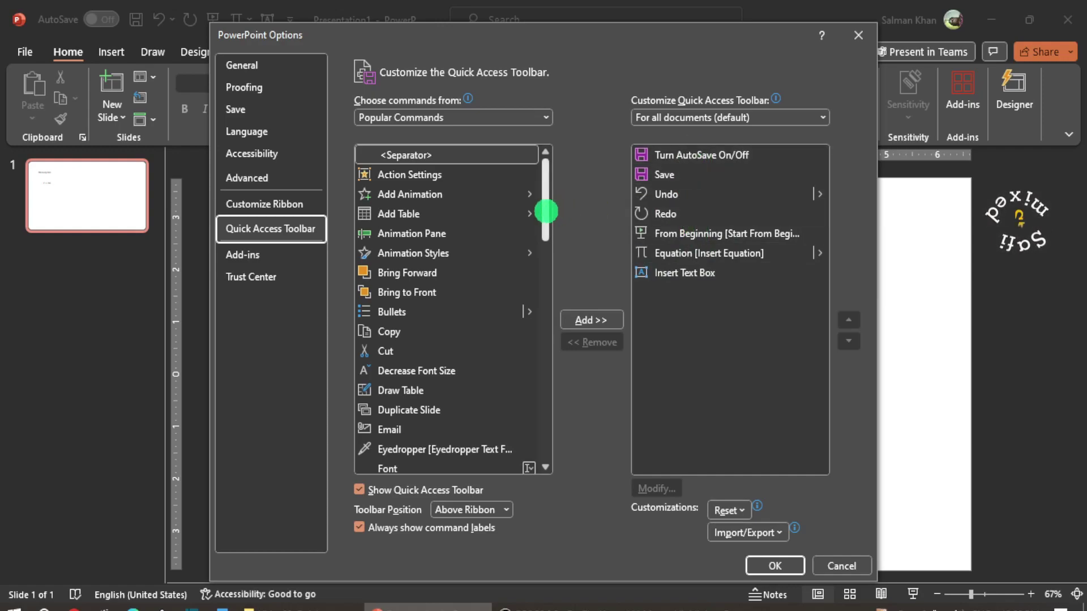
Step: Add Group Objects from Popular Commands to the end of the Quick Access Toolbar and confirm
{"action": "left_click_drag", "start_coordinate": [546, 211], "coordinate": [549, 304]}
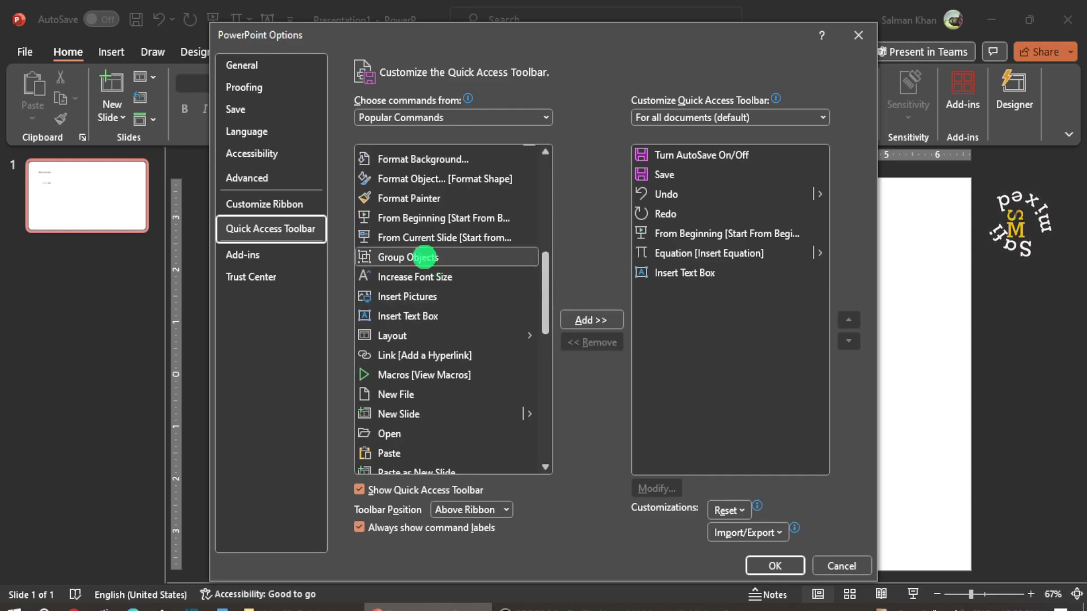
{"action": "left_click", "coordinate": [412, 256]}
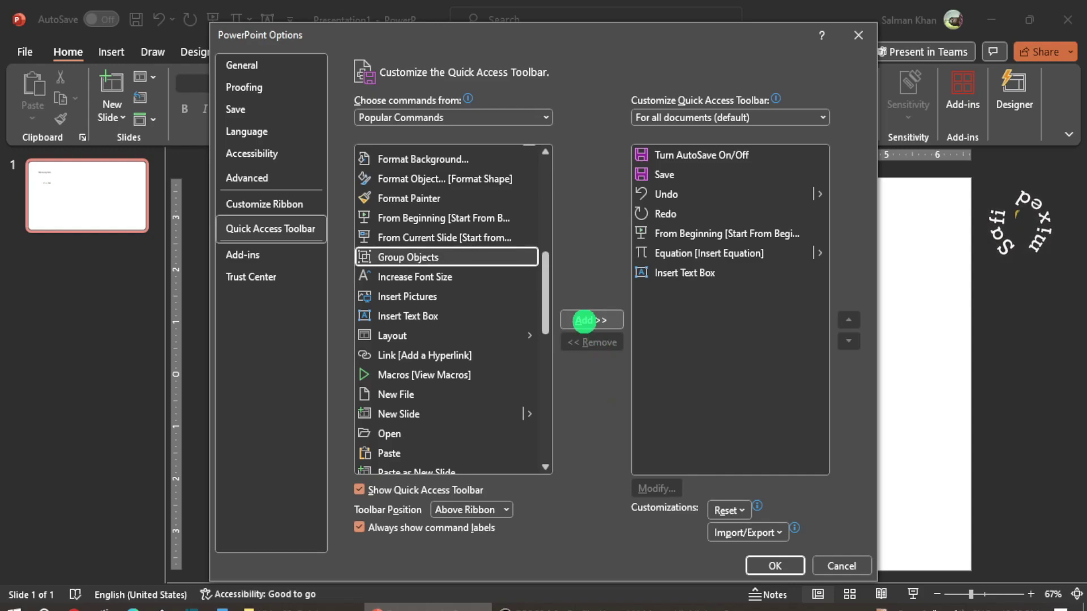
{"action": "left_click", "coordinate": [584, 321]}
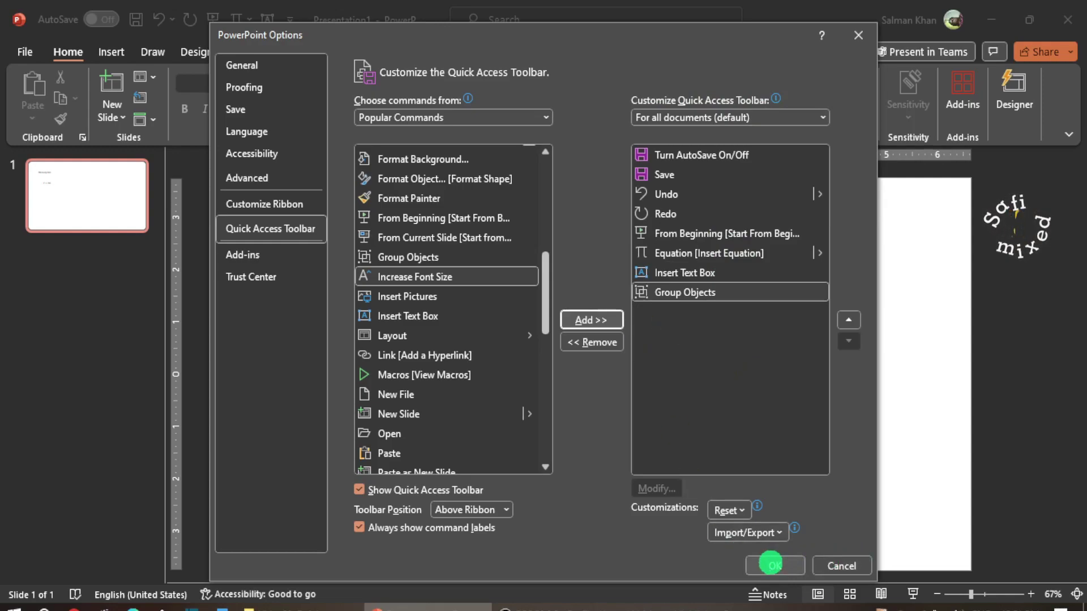
{"action": "left_click", "coordinate": [771, 563]}
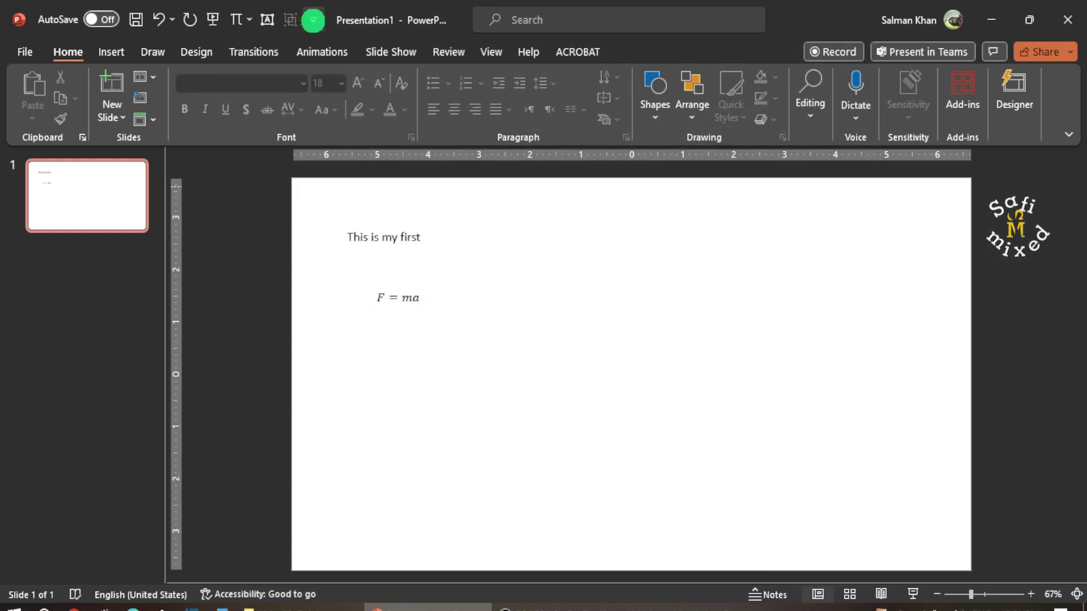
Step: Via More Commands, remove Group Objects from the Quick Access Toolbar again and confirm with OK
{"action": "left_click", "coordinate": [313, 20]}
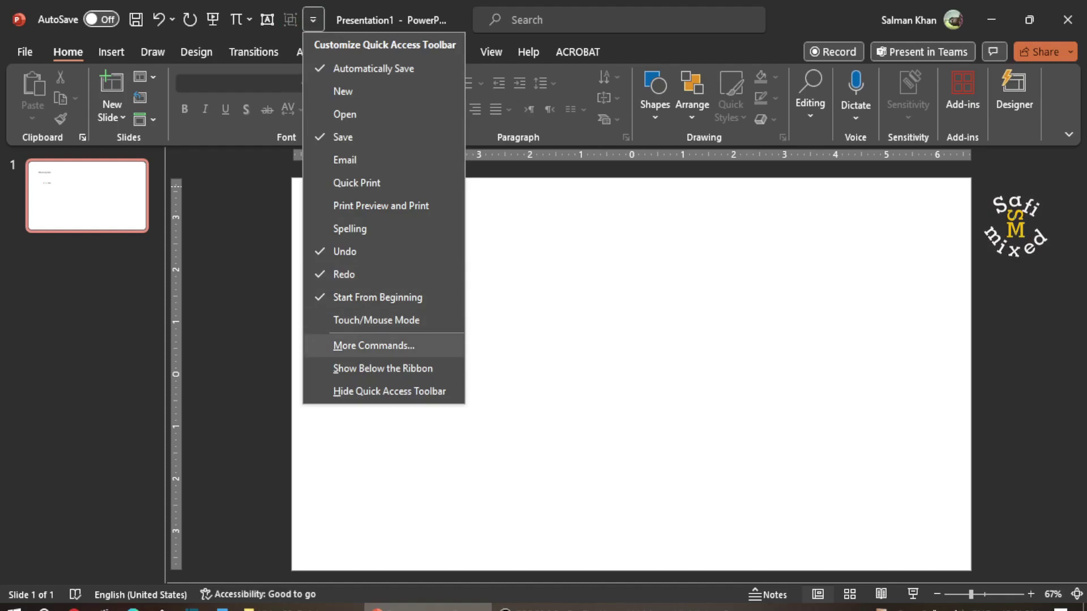
{"action": "left_click", "coordinate": [364, 343]}
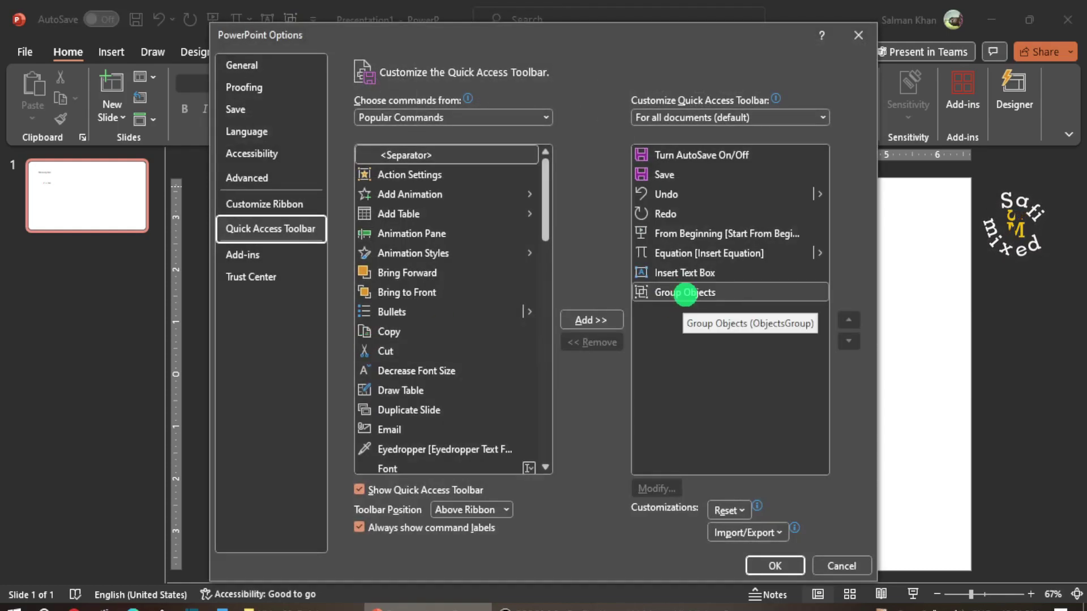
{"action": "left_click", "coordinate": [686, 292]}
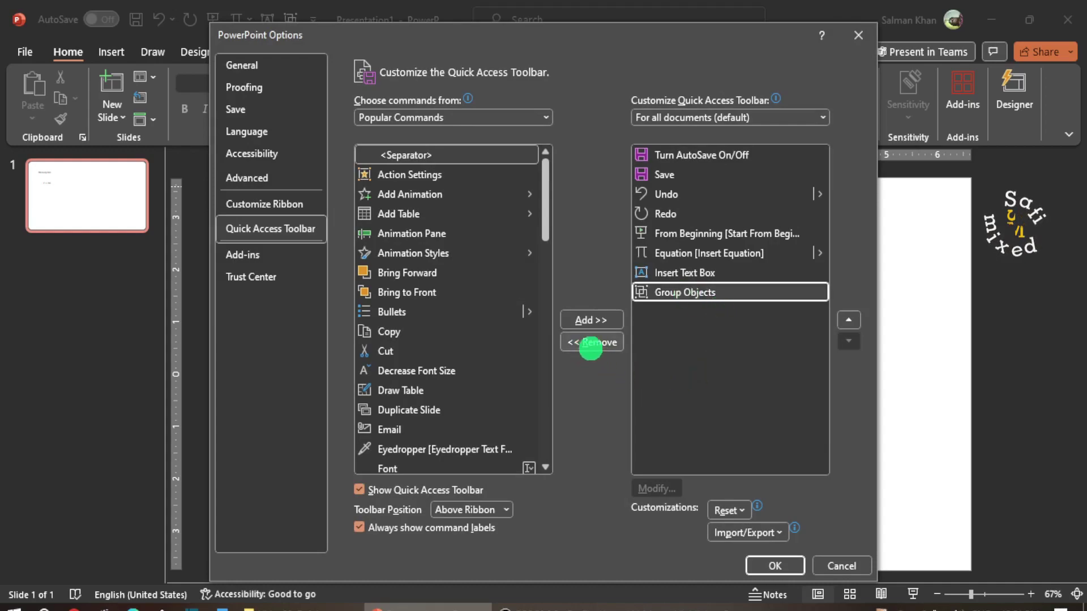
{"action": "left_click", "coordinate": [596, 343]}
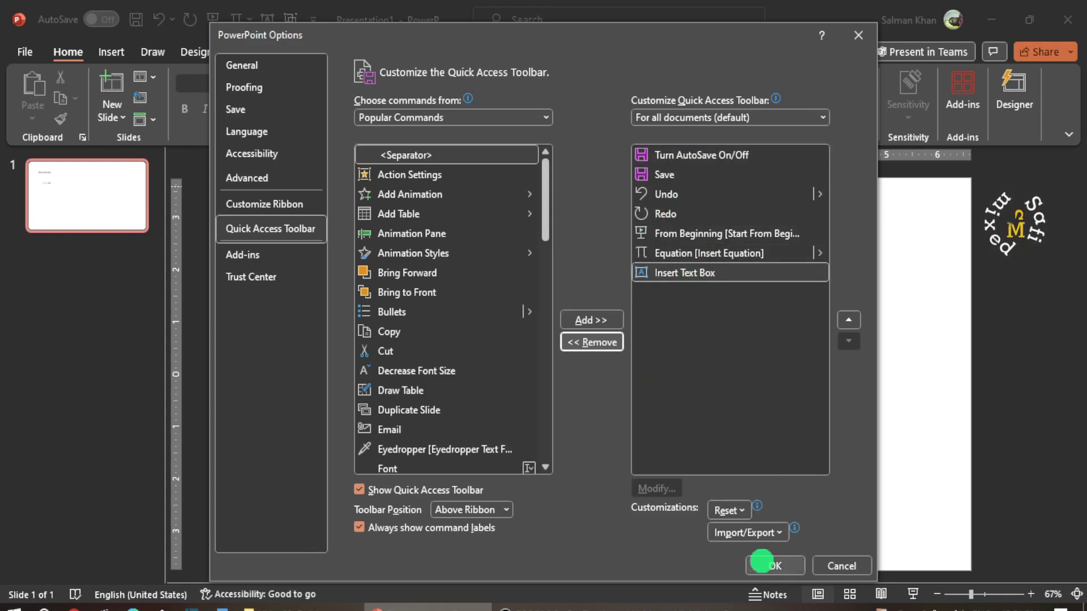
{"action": "left_click", "coordinate": [786, 565]}
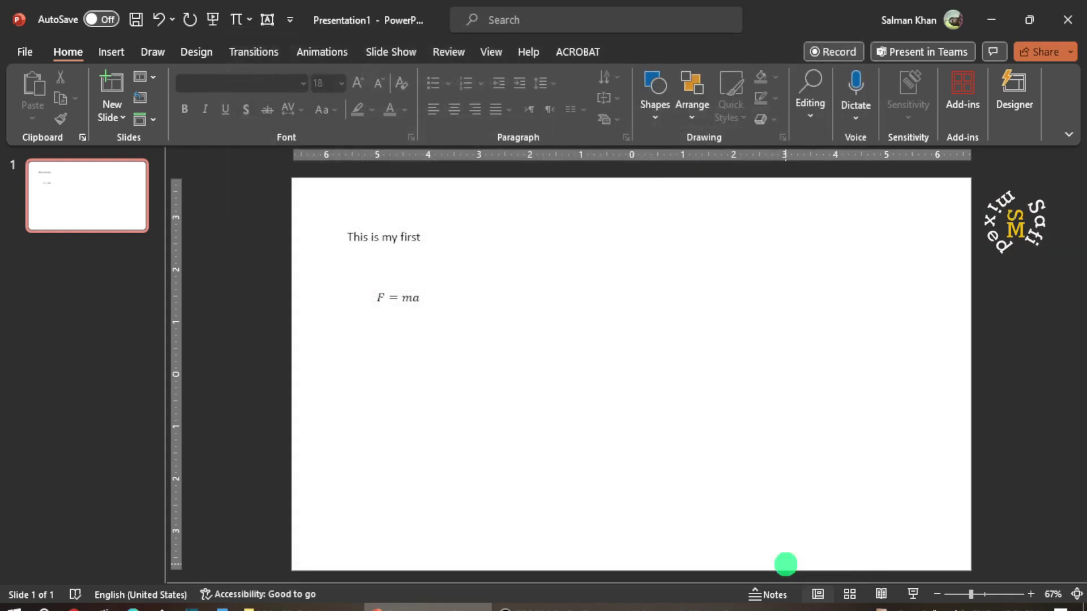